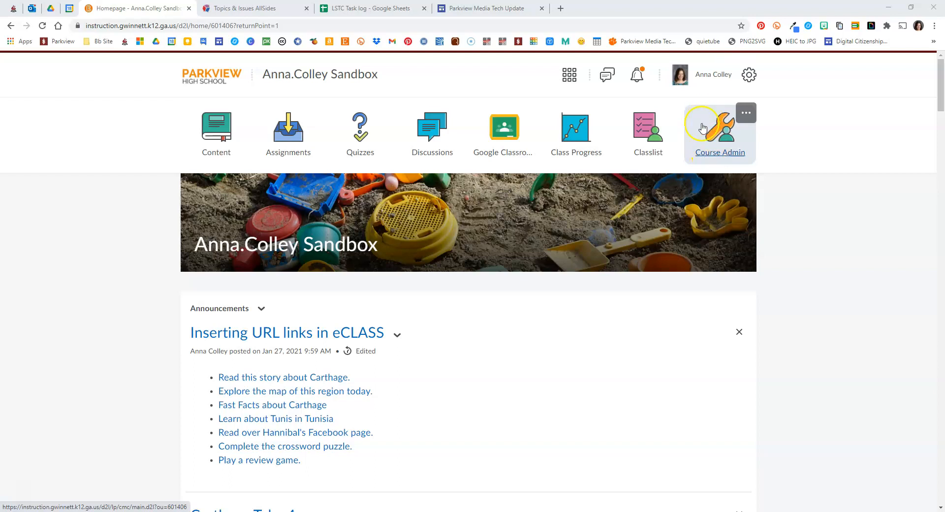
Open the Course Administration page and compare its tool list sorted by category and by name
left_click(722, 153)
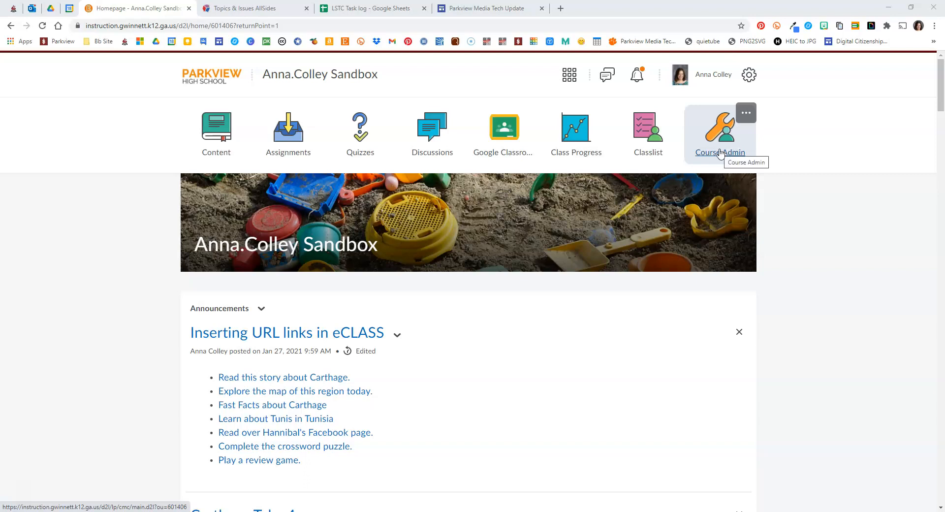
left_click(719, 142)
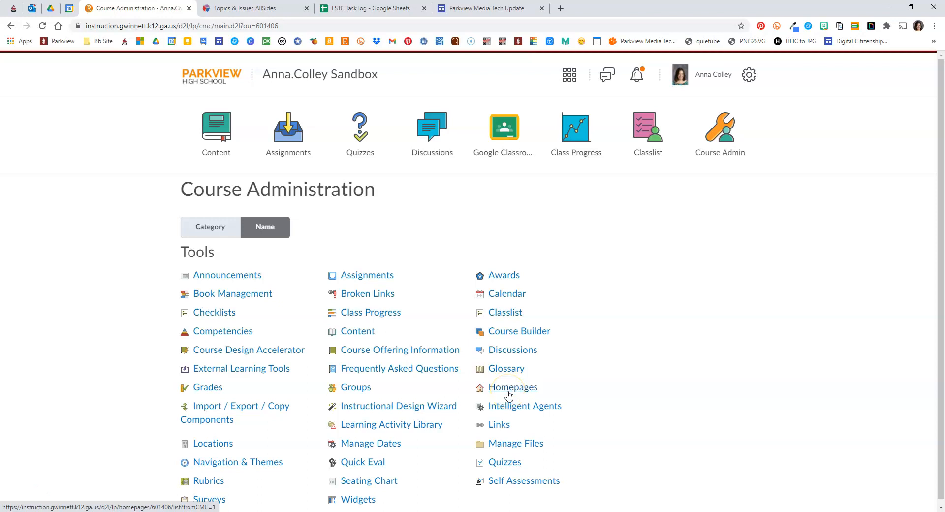
left_click(261, 229)
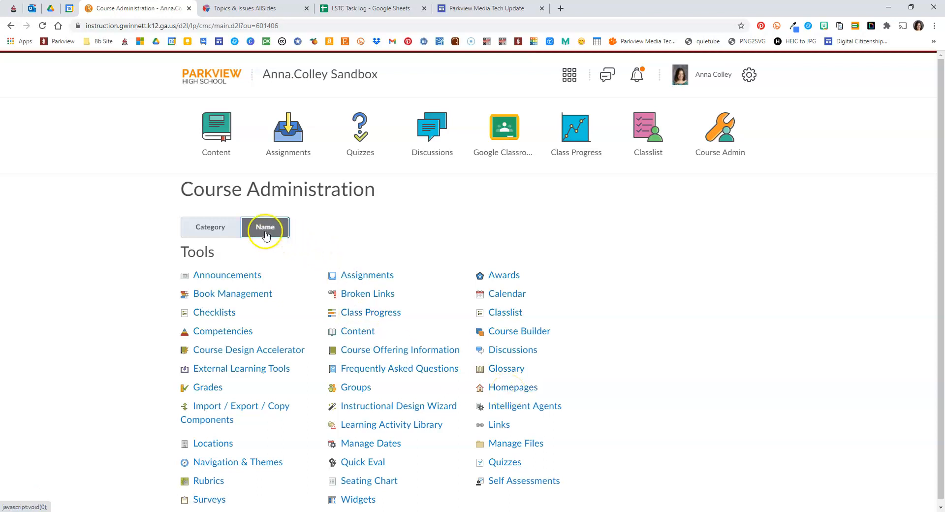
left_click(216, 231)
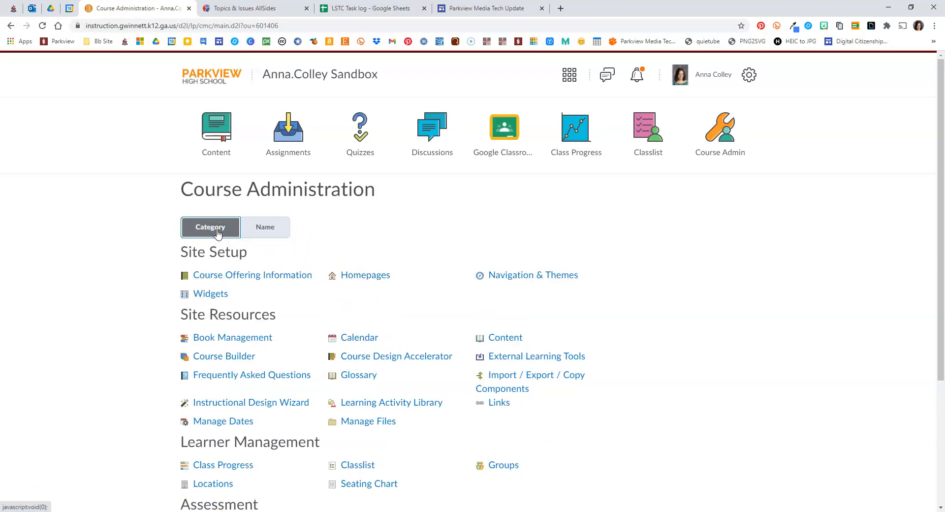
left_click(263, 232)
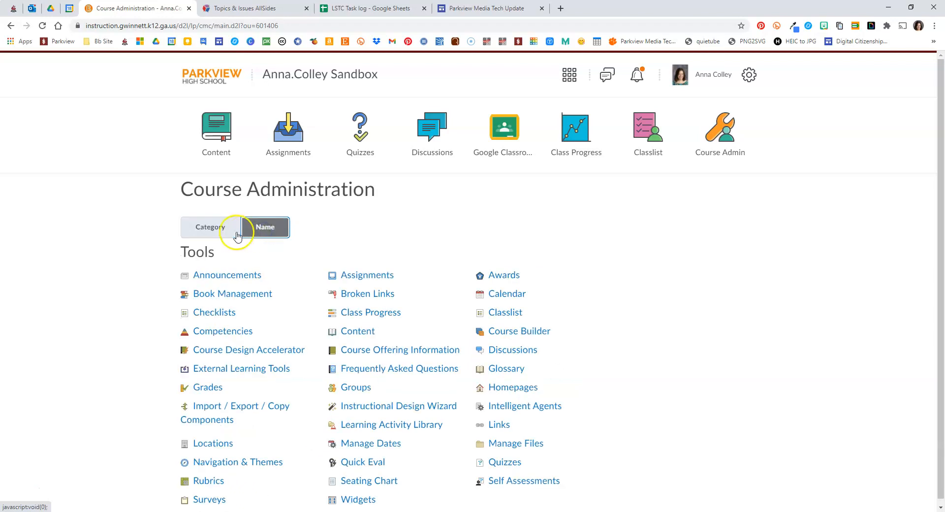
left_click(219, 230)
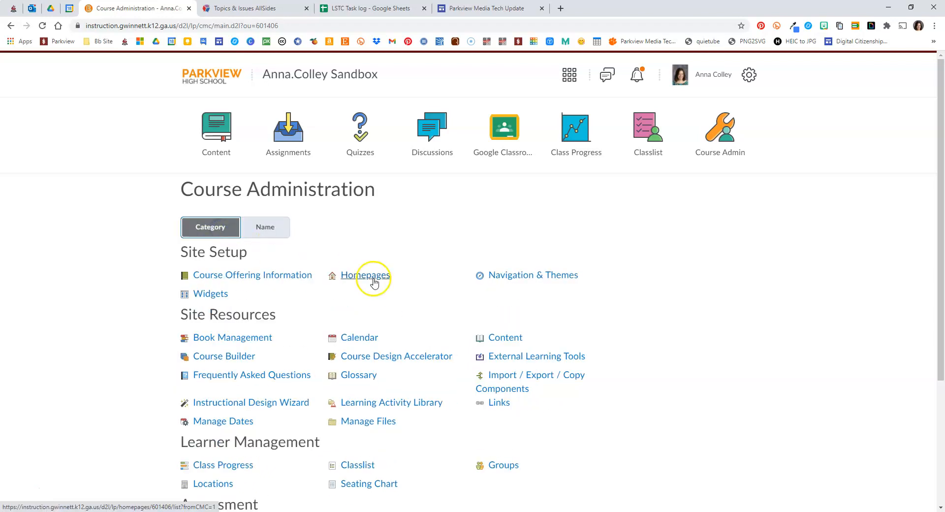
left_click(269, 229)
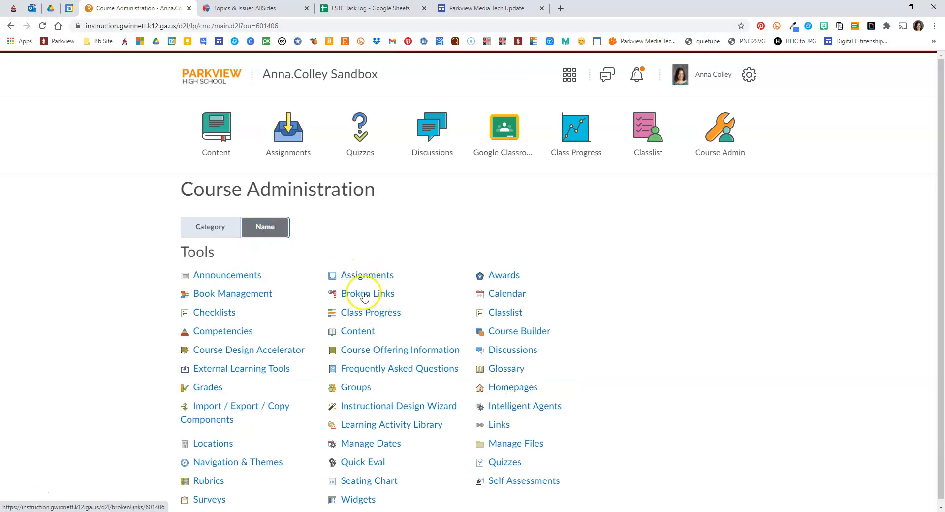
Return to the course homepage and open that homepage for editing
left_click(321, 77)
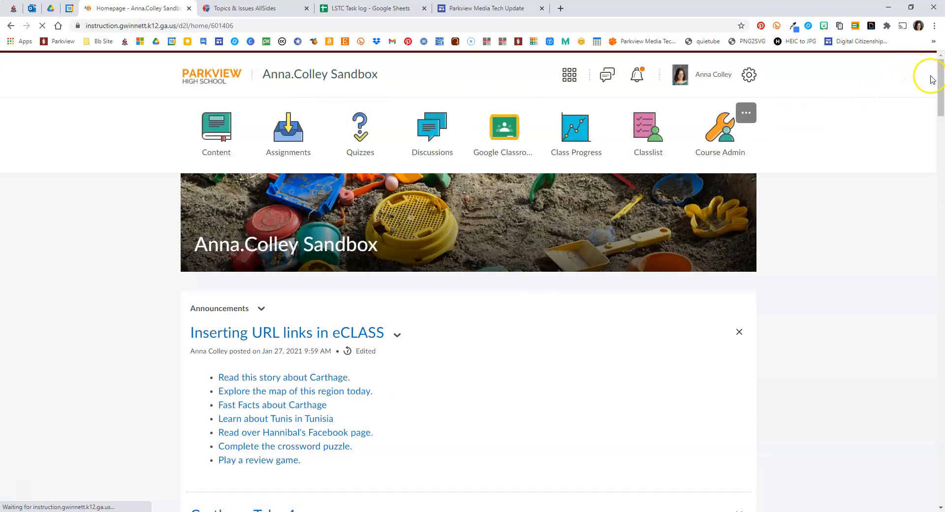
left_click_drag(938, 78, 939, 428)
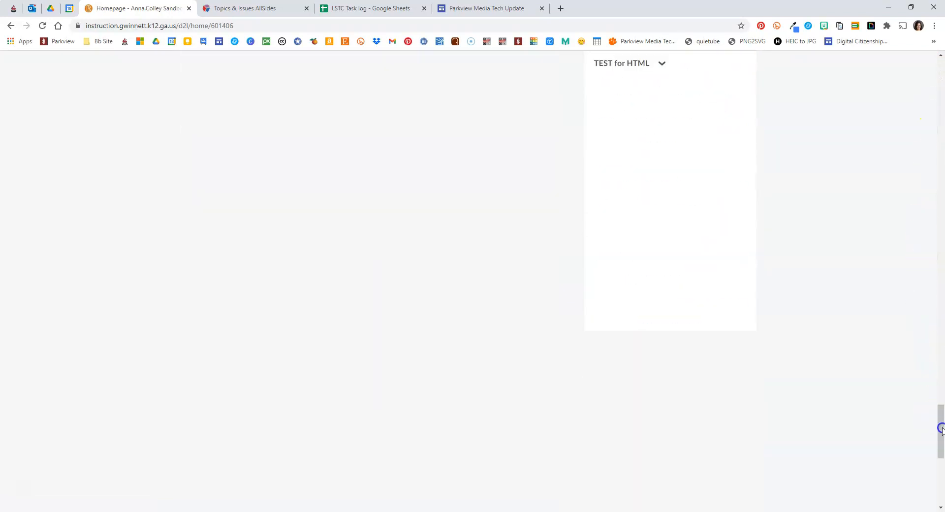
left_click(938, 496)
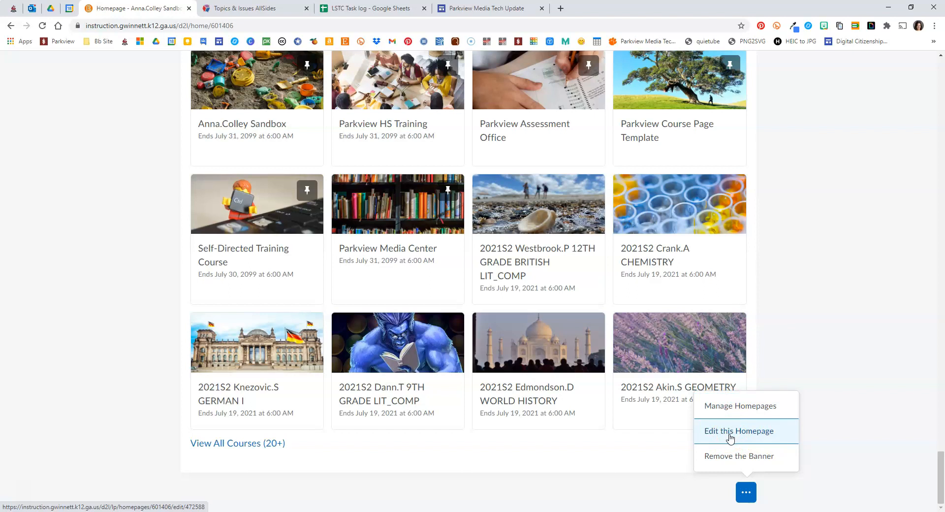
left_click(720, 438)
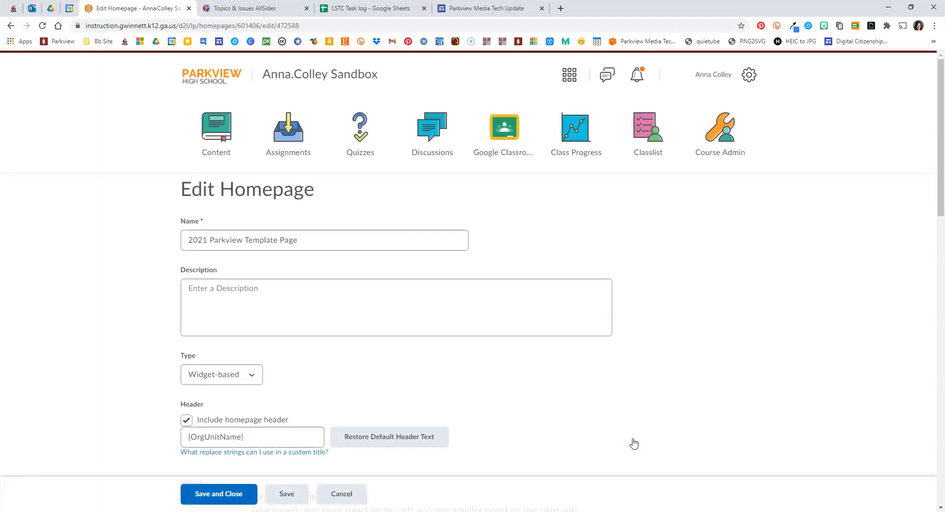
Examine the homepage's name, its Large Left Panel layout and the widgets placed in each of the four panels
left_click(183, 240)
left_click(660, 290)
scroll(681, 295, "down", 7)
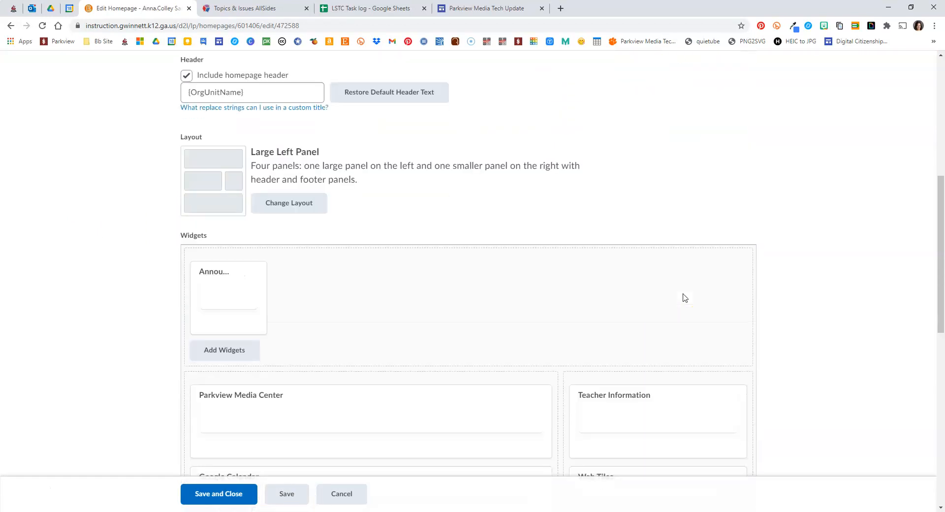
scroll(683, 298, "down", 2)
scroll(242, 238, "up", 3)
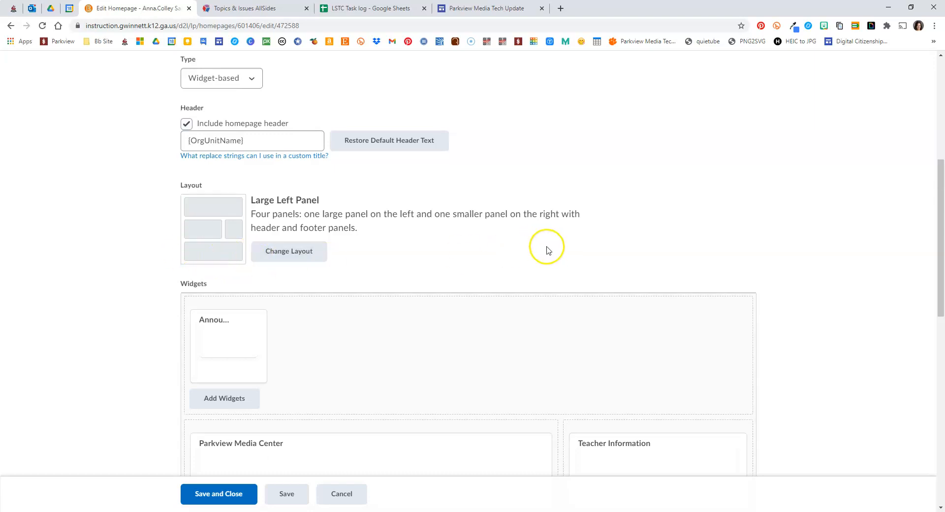
scroll(547, 249, "down", 3)
scroll(547, 250, "down", 2)
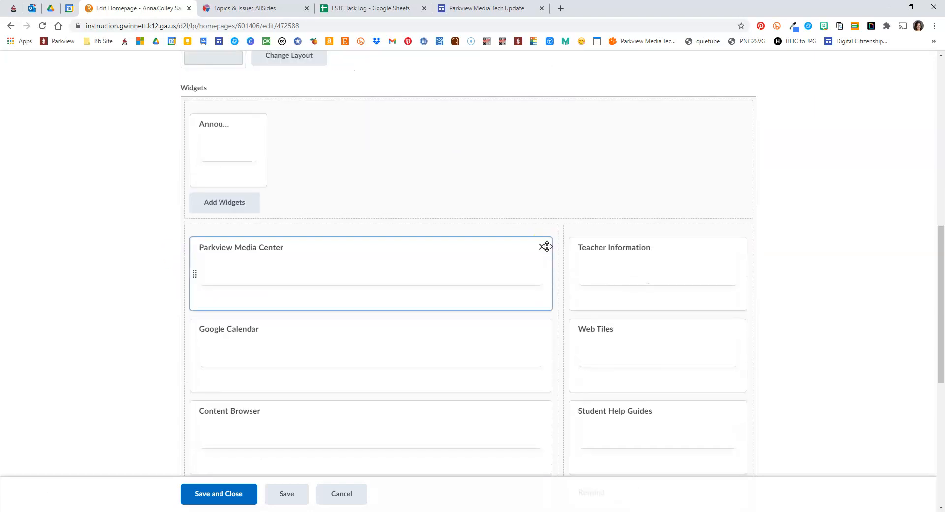
scroll(547, 246, "up", 1)
scroll(373, 215, "up", 3)
left_click(373, 216)
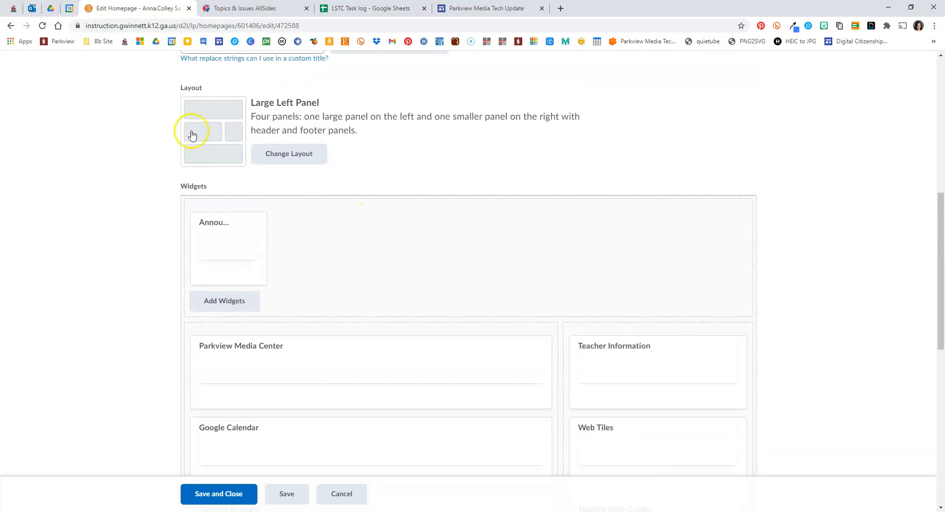
scroll(541, 233, "down", 3)
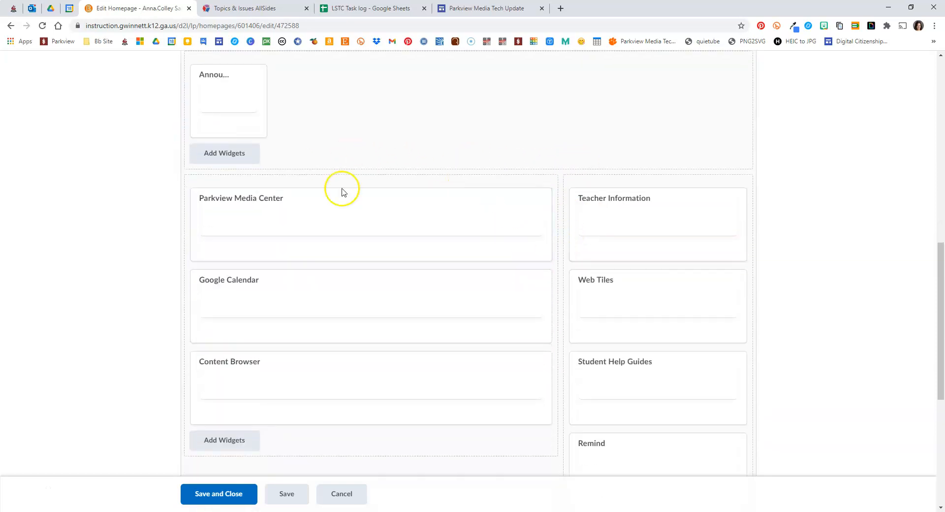
scroll(721, 363, "down", 6)
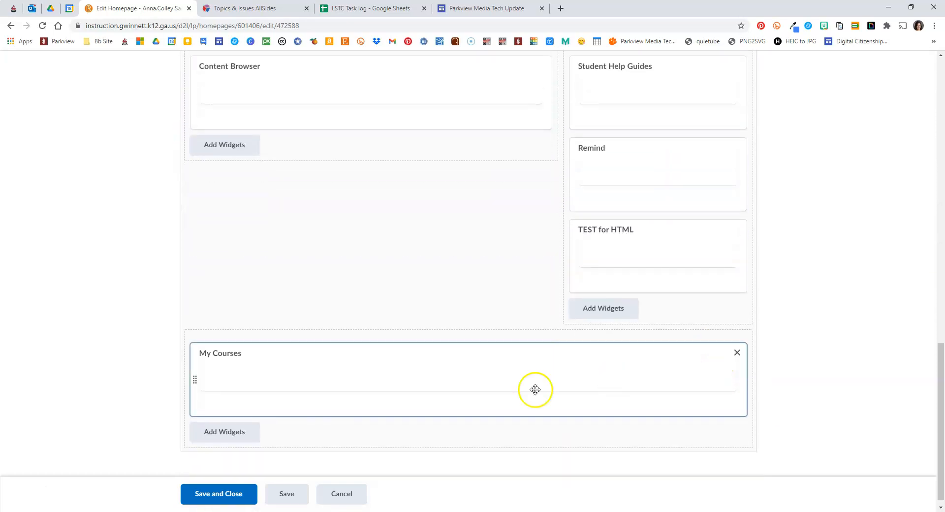
scroll(438, 276, "up", 6)
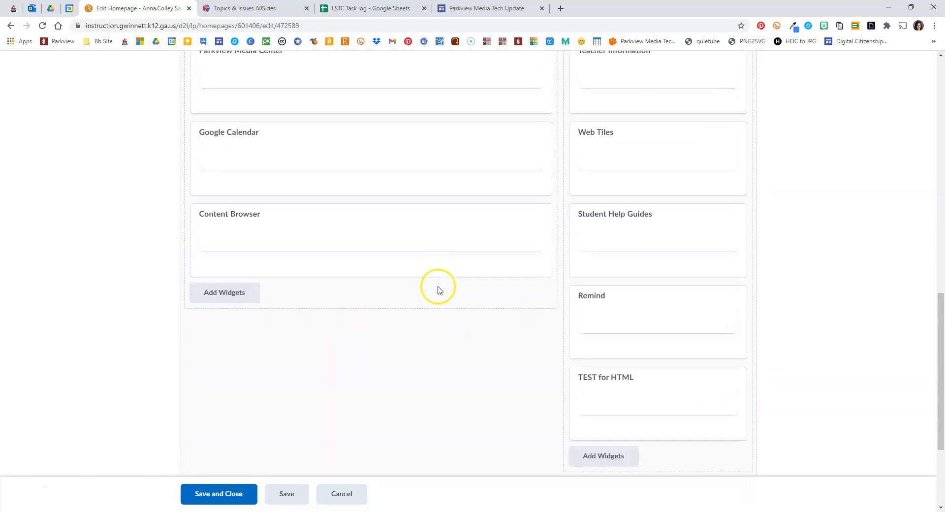
scroll(438, 288, "down", 5)
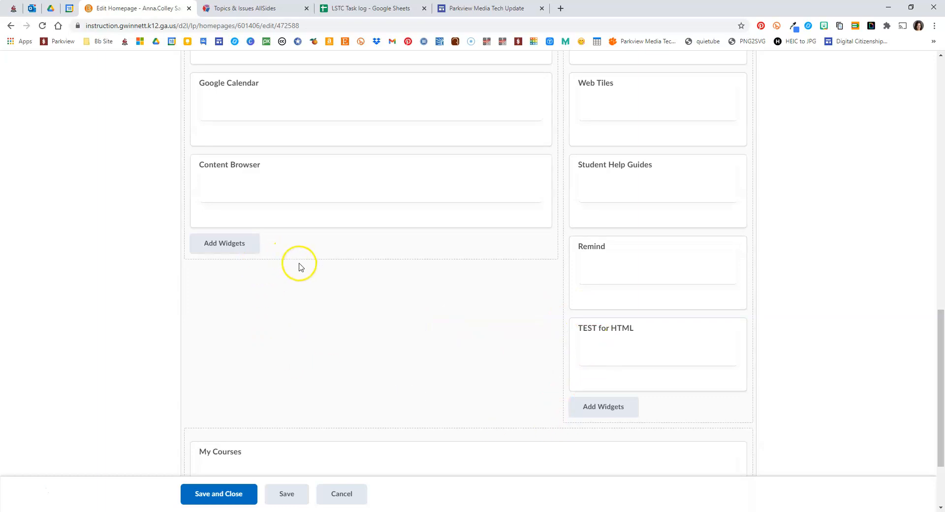
scroll(338, 293, "up", 9)
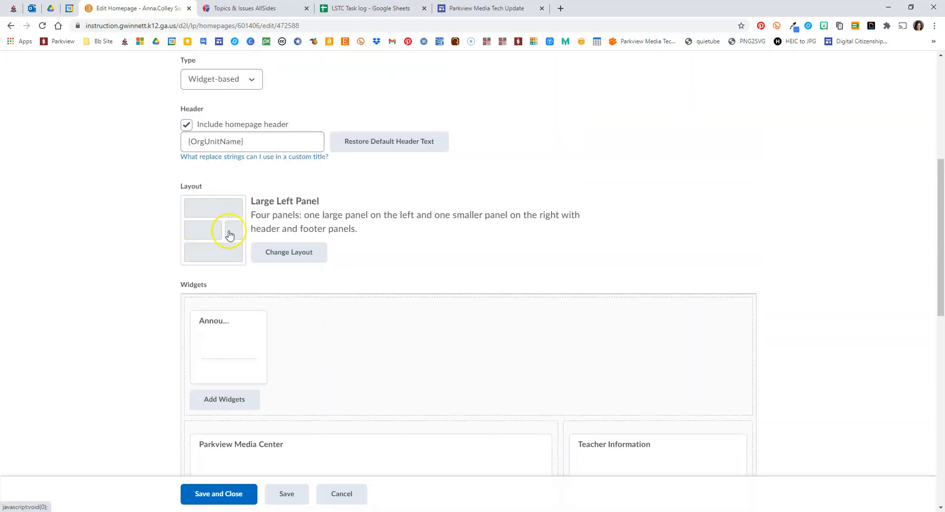
scroll(523, 266, "down", 7)
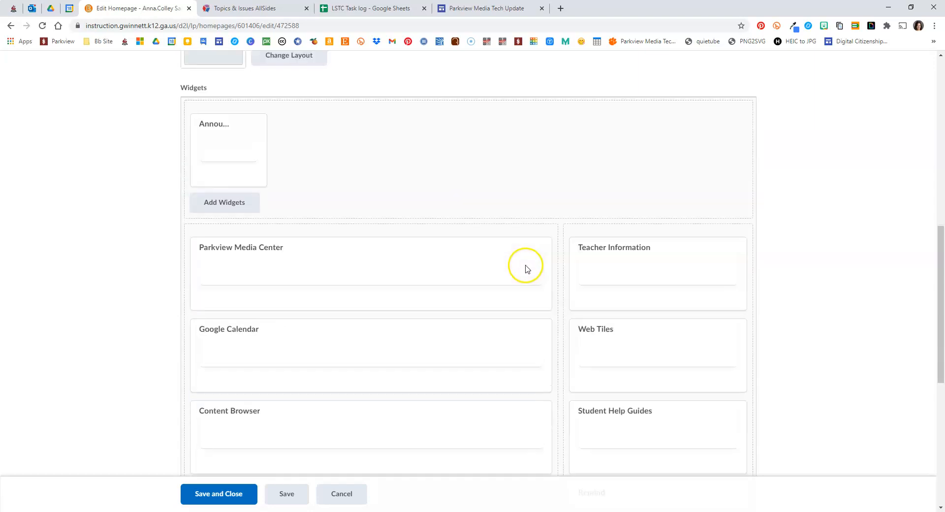
scroll(525, 264, "down", 1)
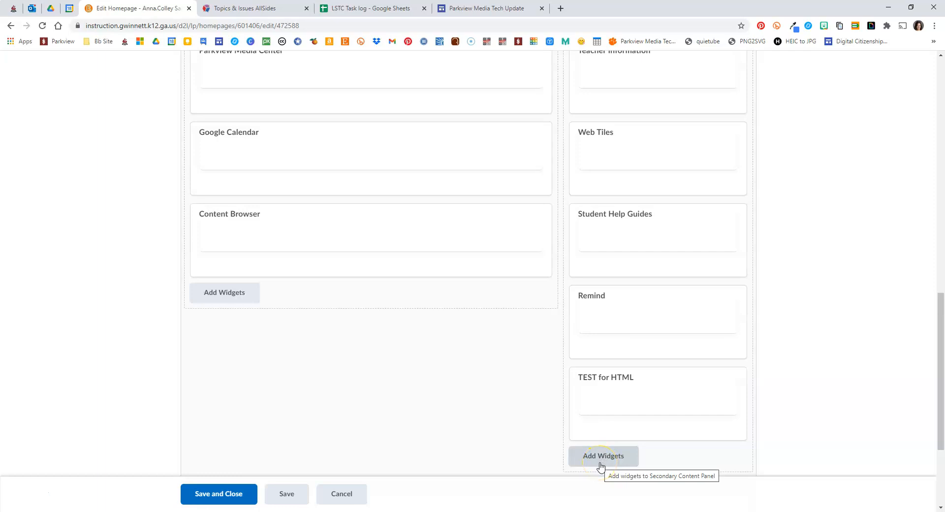
scroll(541, 384, "up", 6)
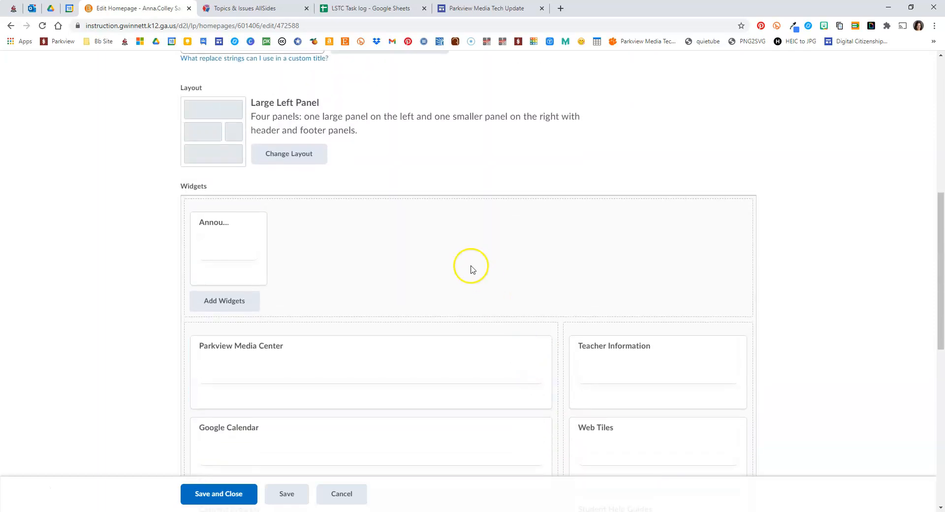
Add the Updates system widget to the header panel that holds Announcements, finding it by searching for "updates"
left_click(212, 307)
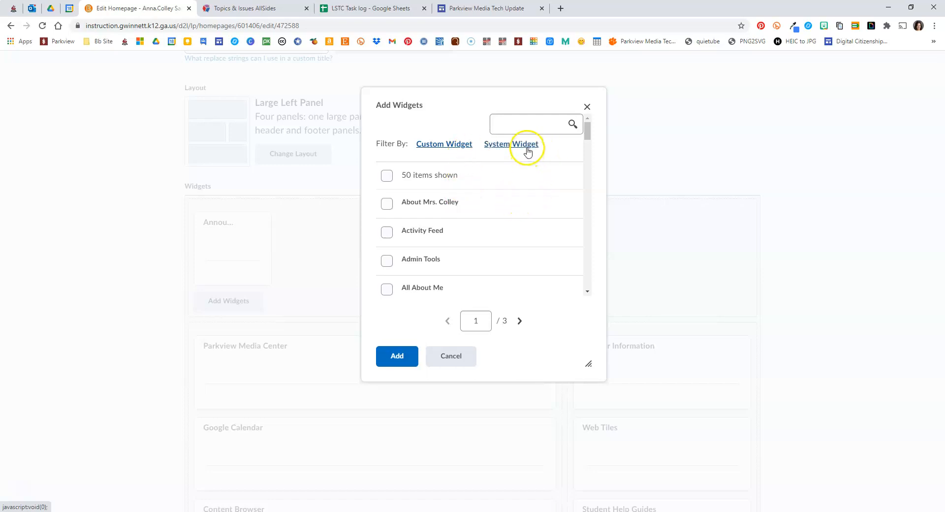
left_click(526, 146)
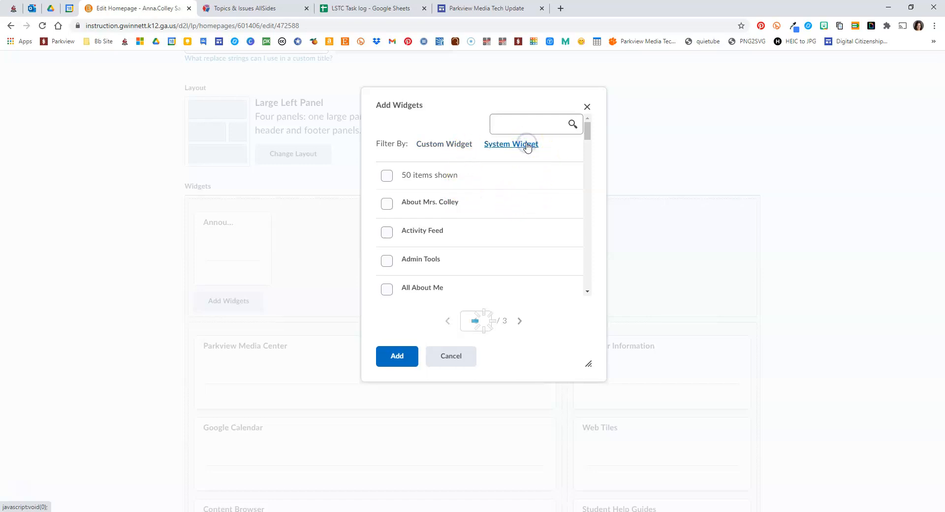
left_click_drag(588, 140, 580, 118)
left_click(512, 121)
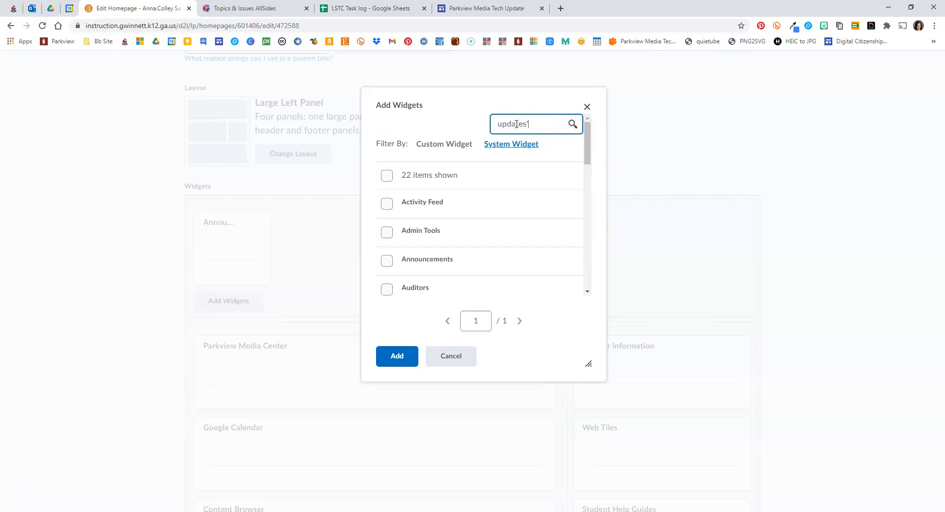
key("Return")
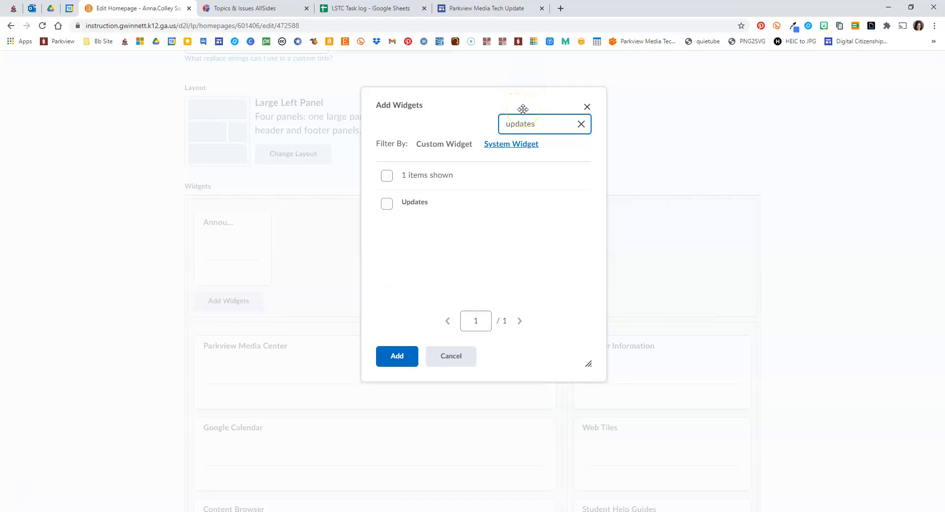
left_click(386, 203)
left_click(390, 358)
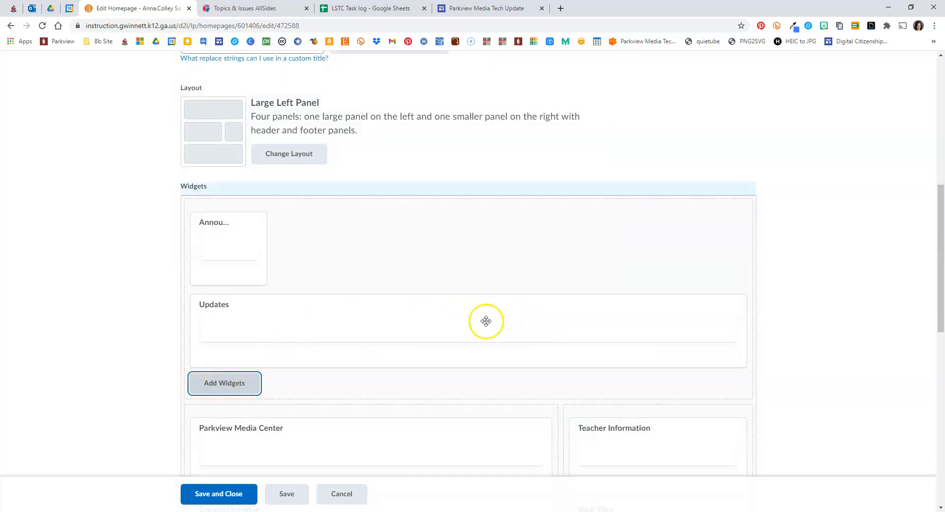
Move the Updates widget to the head of the smaller side panel, above Teacher Information
scroll(792, 242, "down", 1)
scroll(791, 243, "down", 4)
left_click_drag(433, 143, 595, 225)
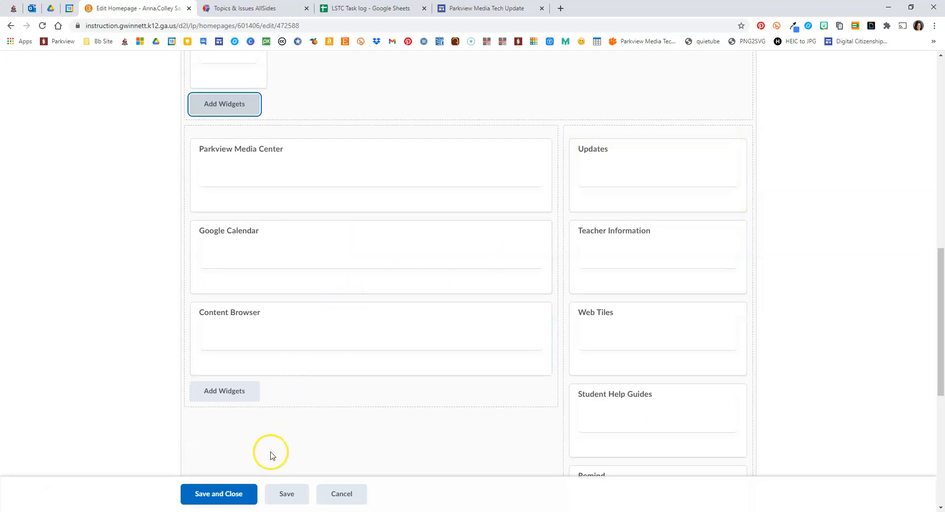
mouse_move(658, 344)
left_mouse_down()
mouse_move(654, 249)
mouse_move(656, 359)
left_mouse_up()
left_click_drag(385, 348, 435, 129)
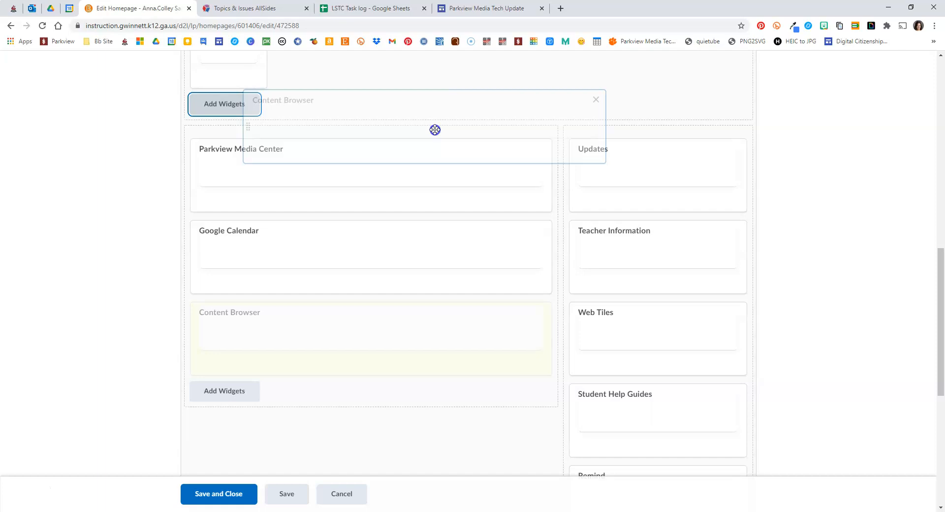
left_click_drag(434, 130, 359, 342)
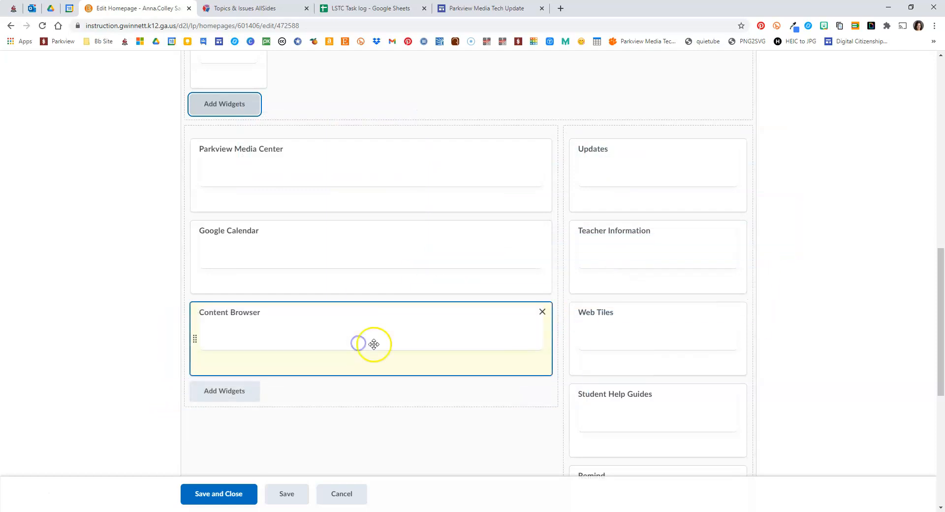
Save and close the homepage edits, and review the placement of the Updates widget on the course homepage
left_click(221, 498)
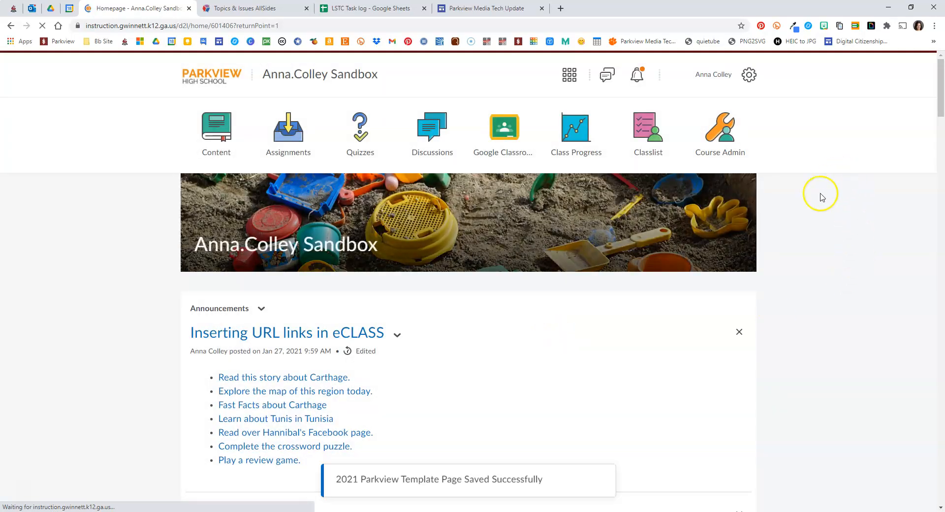
scroll(805, 244, "down", 15)
scroll(807, 251, "down", 15)
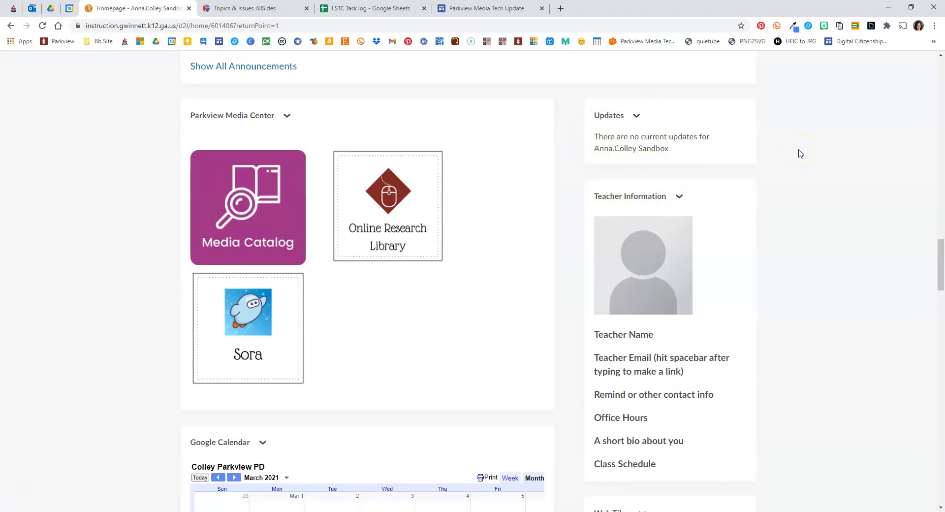
scroll(787, 236, "up", 20)
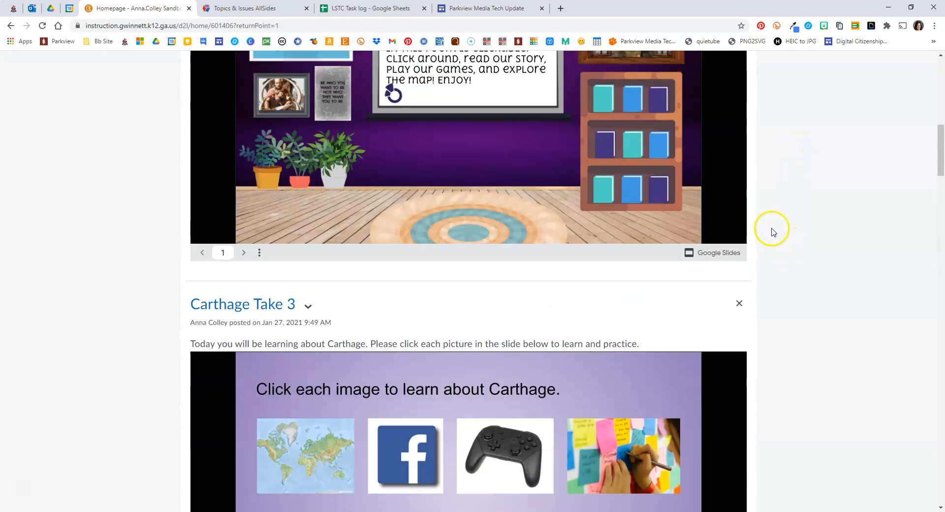
scroll(771, 231, "up", 6)
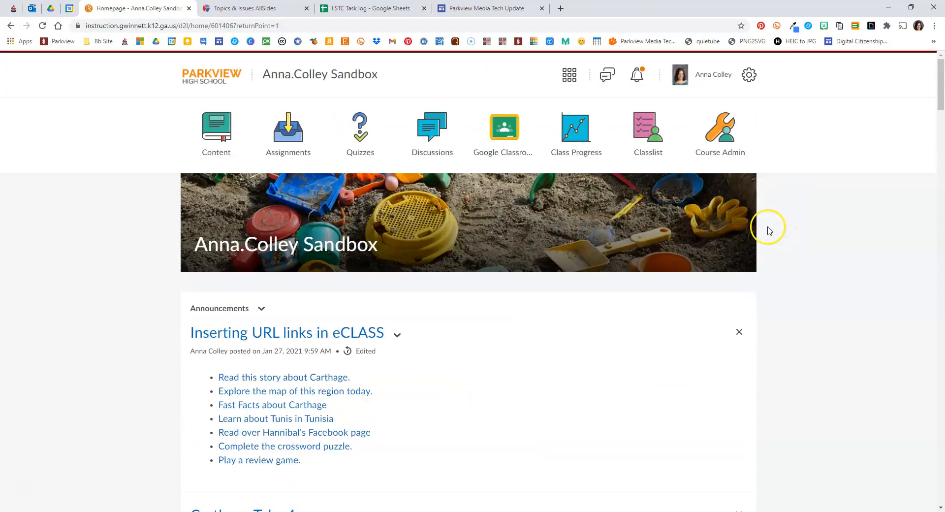
Open the list of homepages in the sandbox course's administration tools and find the active homepage
left_click(707, 127)
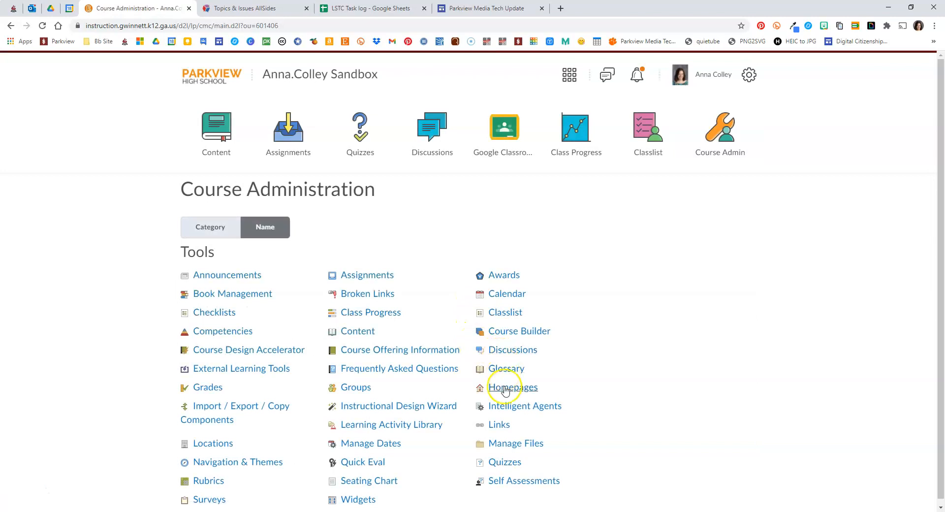
left_click(507, 388)
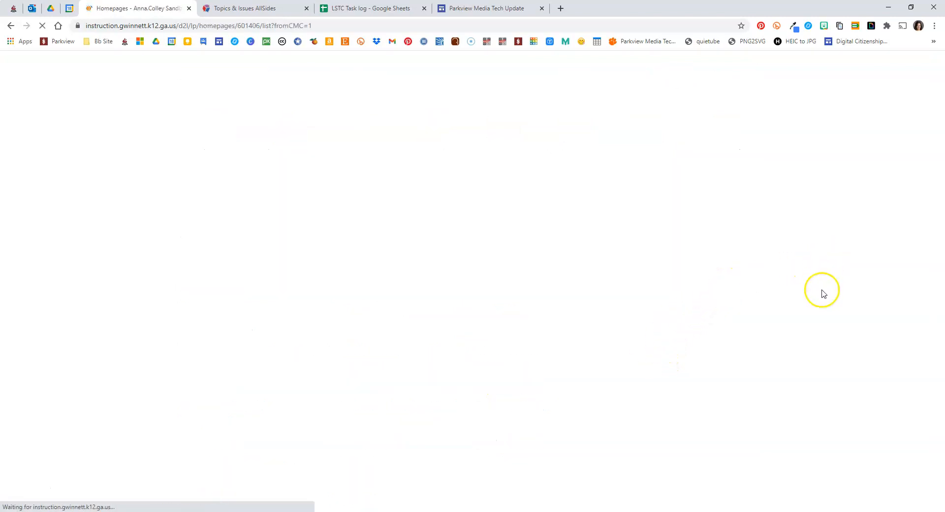
scroll(458, 313, "down", 1)
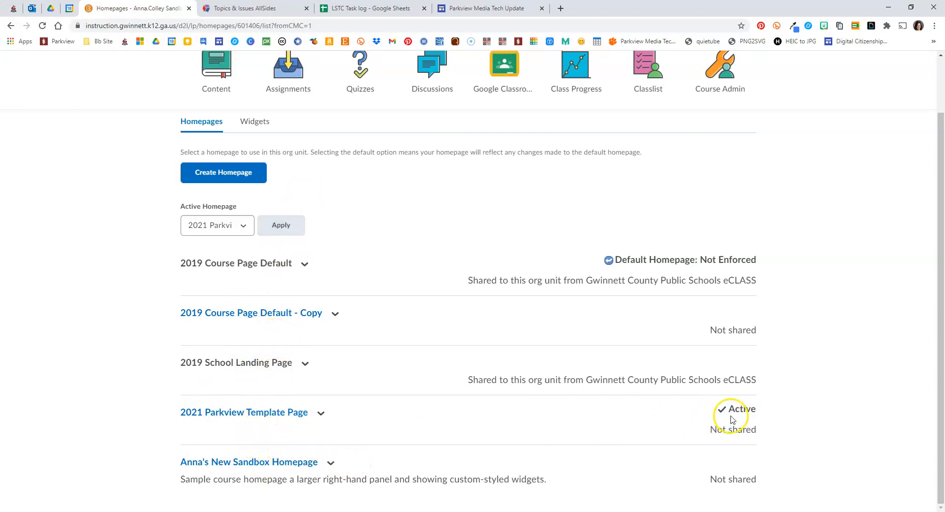
Open the active 2021 Parkview Template Page in the homepage editor, and leave it without saving changes
left_click(321, 413)
left_click(377, 414)
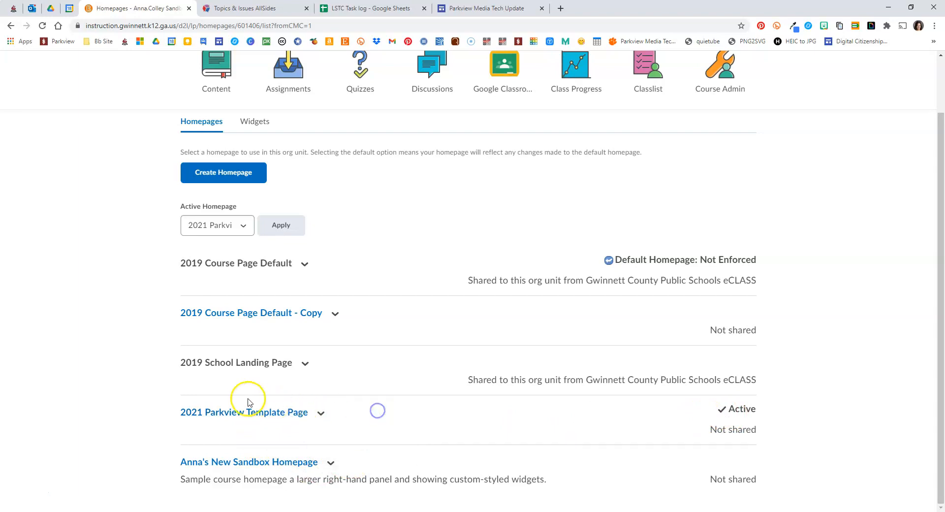
left_click(221, 416)
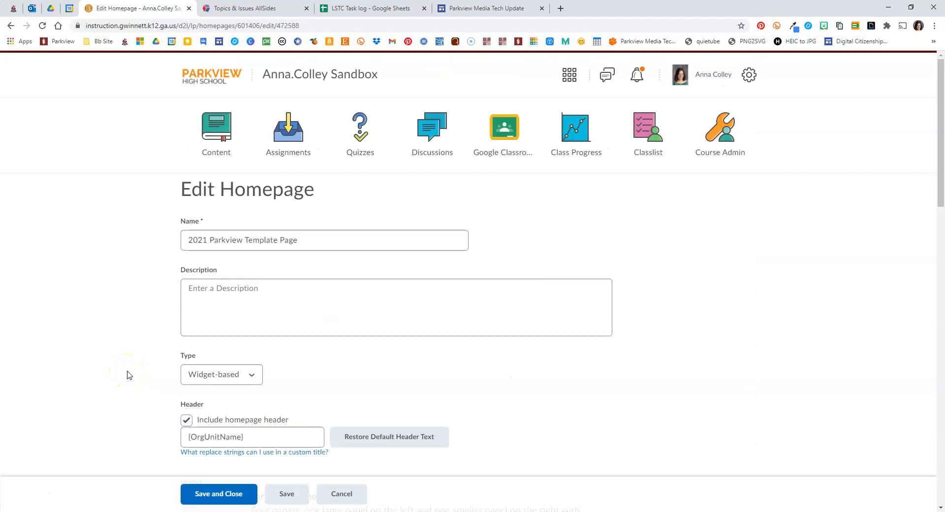
left_click(350, 500)
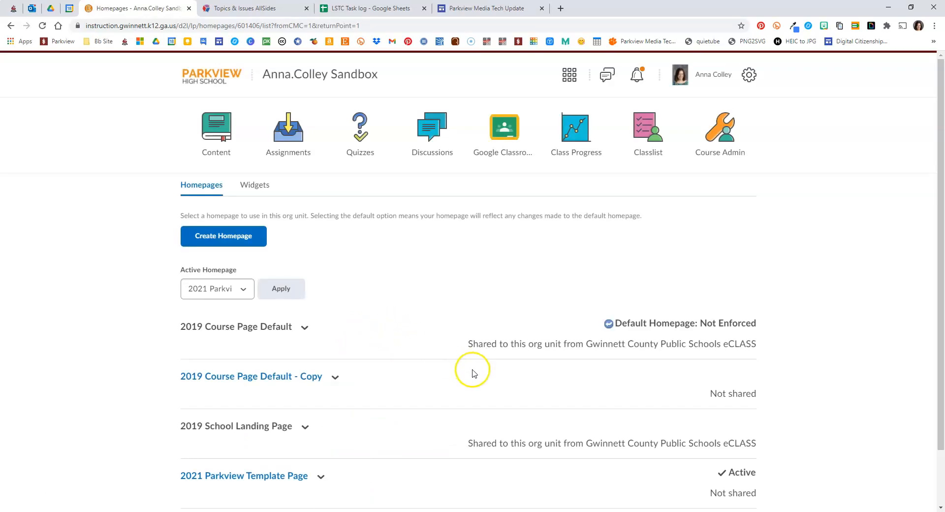
Make a copy of the shared 2019 School Landing Page homepage so it can be edited
scroll(471, 372, "down", 1)
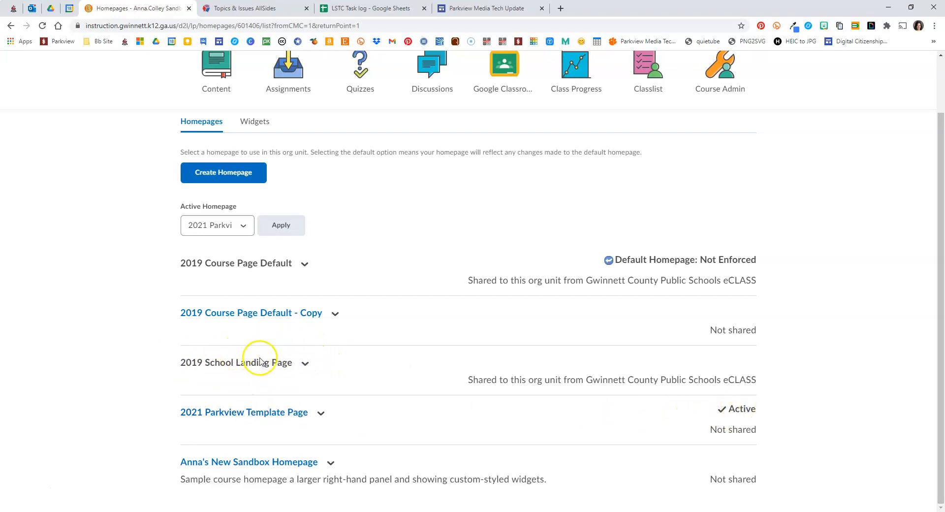
left_click(306, 363)
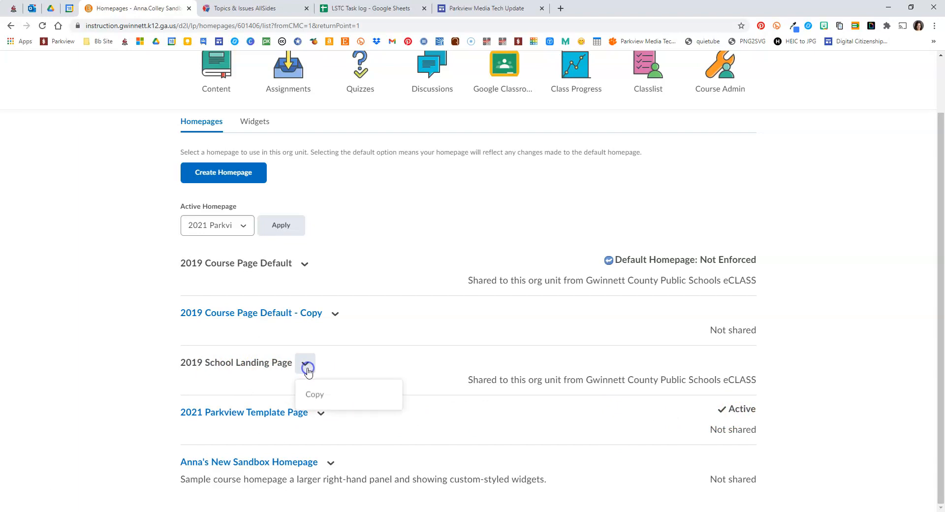
left_click(315, 396)
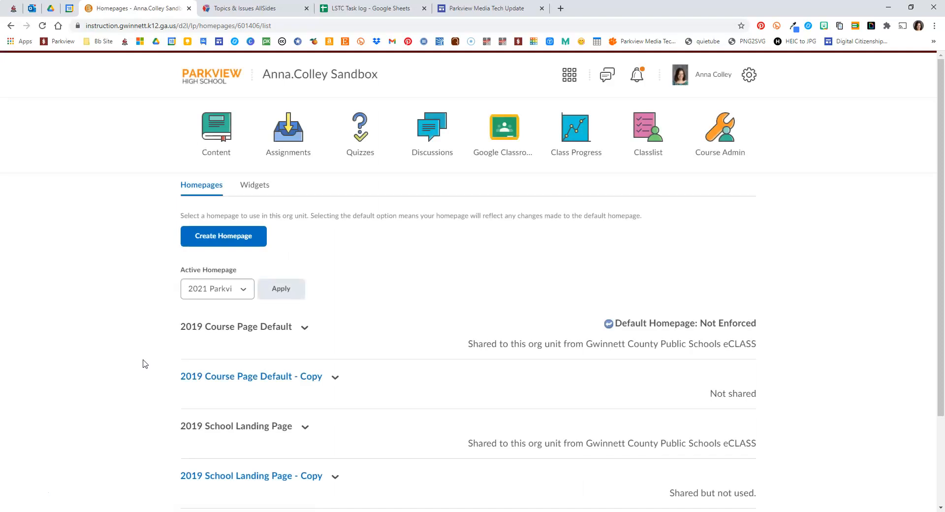
Set "2019 School Landing Page - Copy" as the course's active homepage and apply the change
scroll(409, 375, "down", 2)
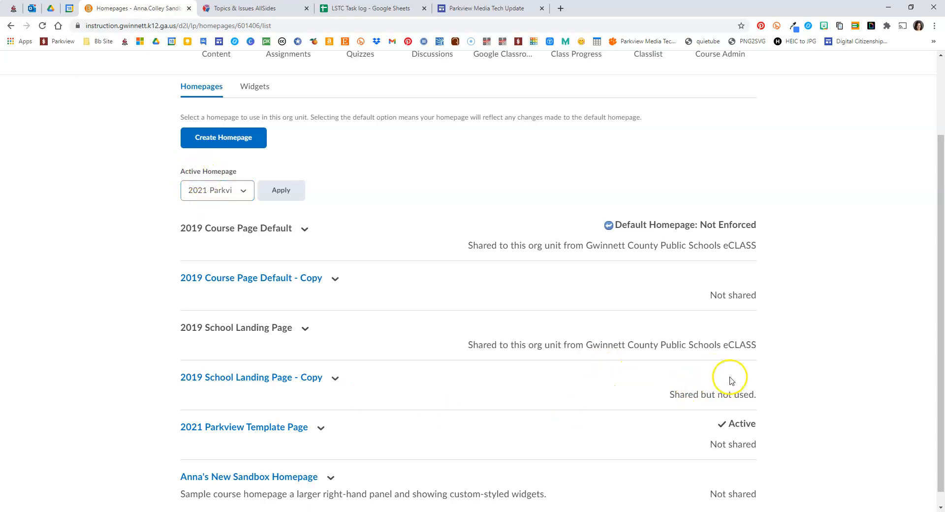
left_click(205, 190)
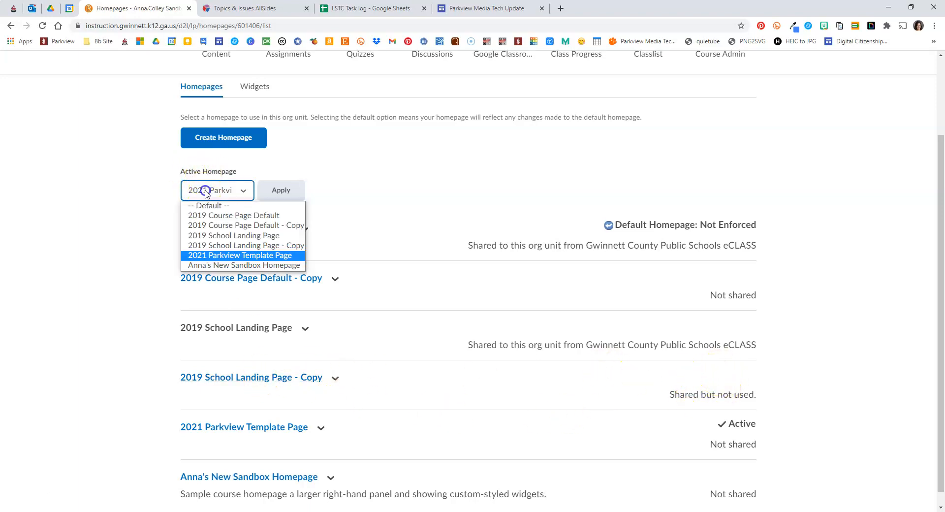
left_click(214, 244)
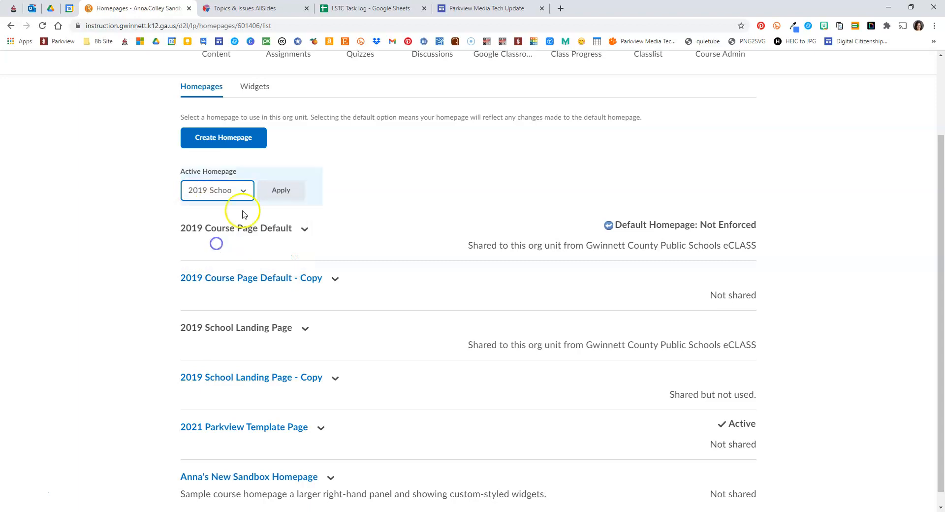
left_click(270, 192)
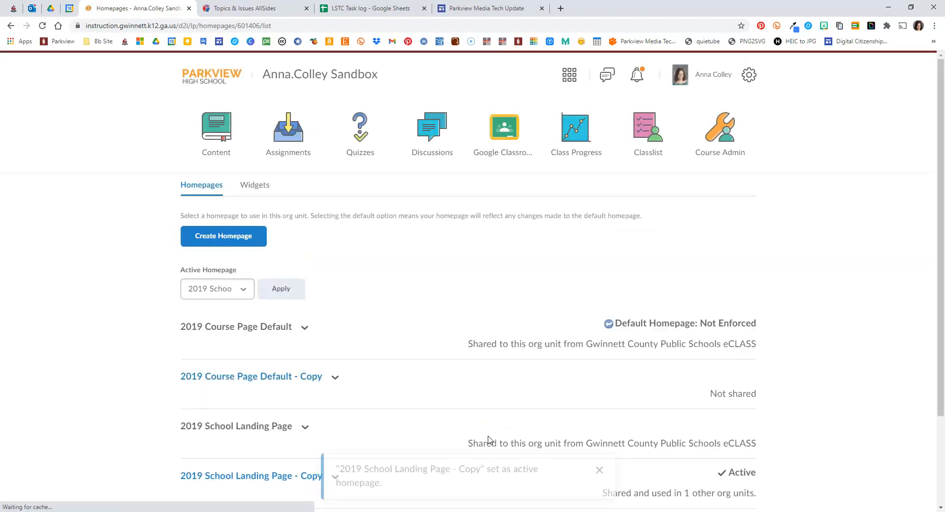
Open 2019 School Landing Page - Copy in the homepage editor, and leave it without saving changes
scroll(492, 402, "down", 2)
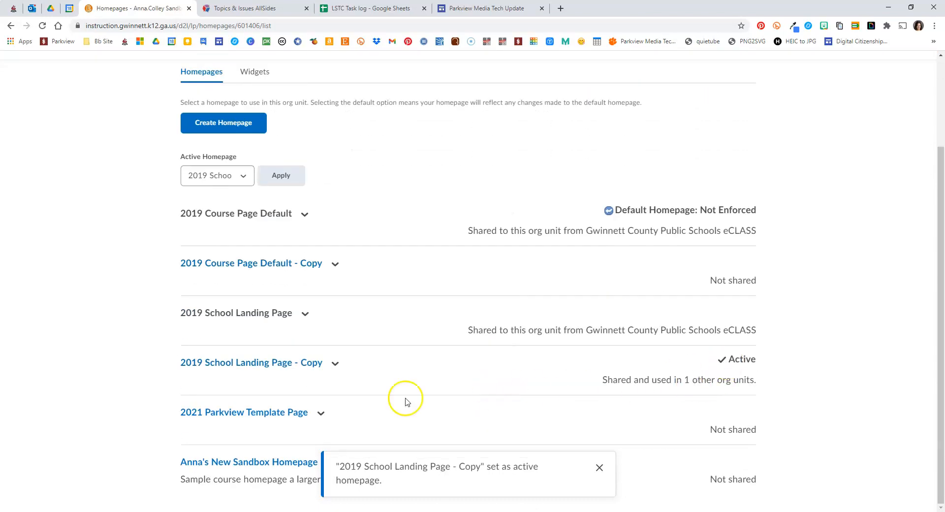
left_click(243, 363)
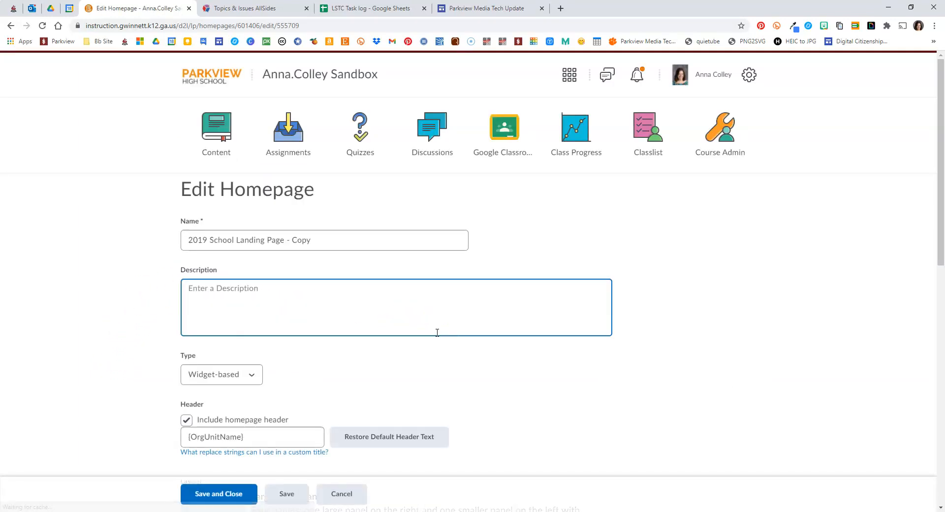
left_click(340, 494)
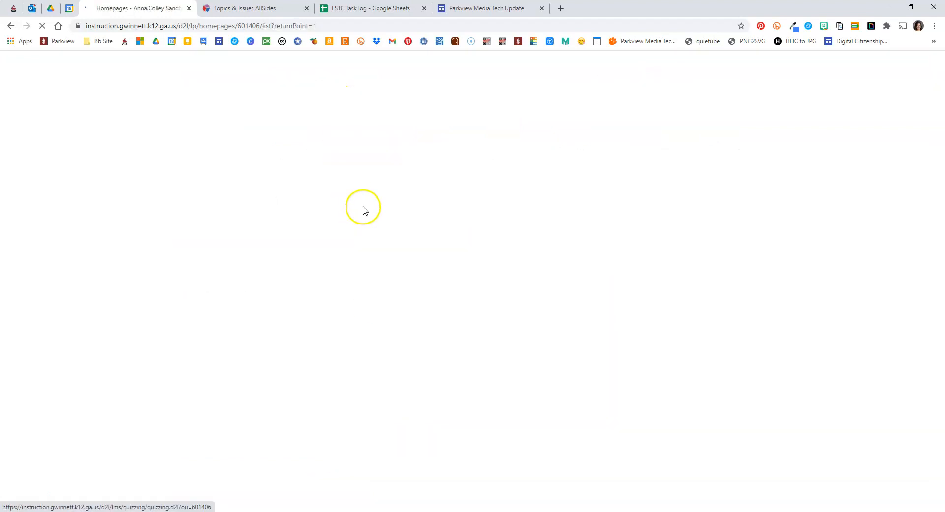